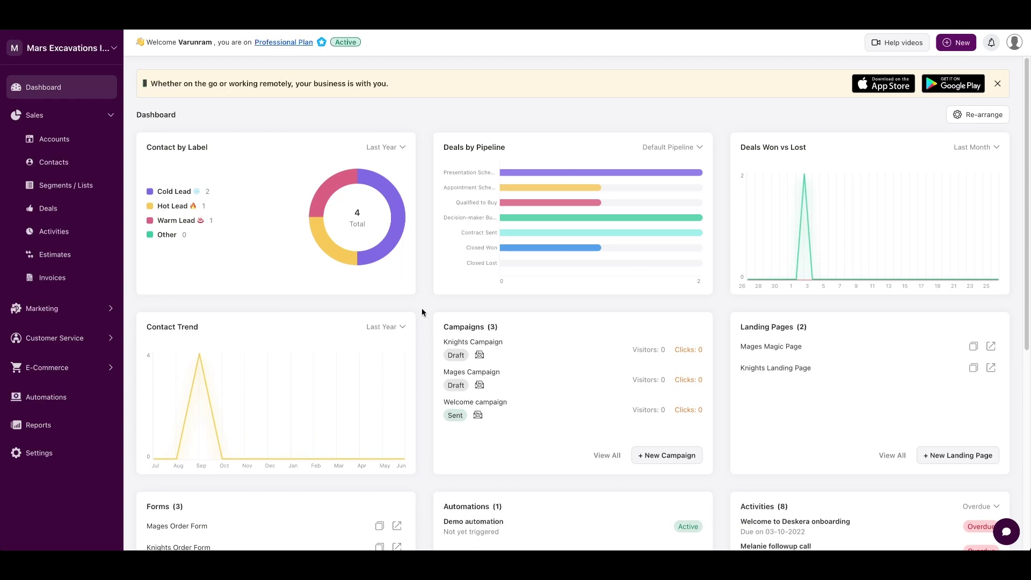
Step: Switch the Deals by Pipeline chart to Secret Pipeline, then go to My Accounts
click(653, 153)
click(653, 155)
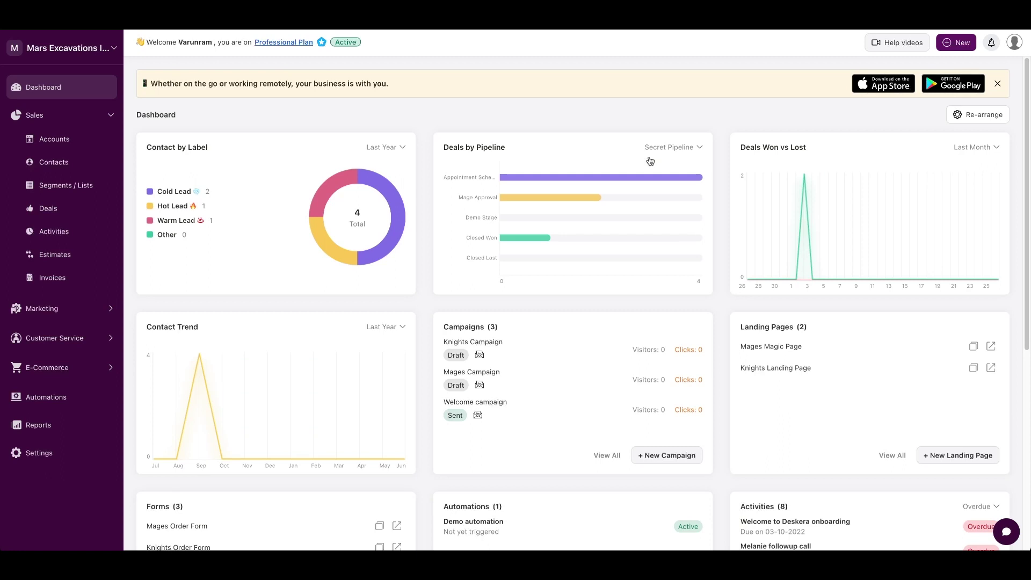
click(58, 139)
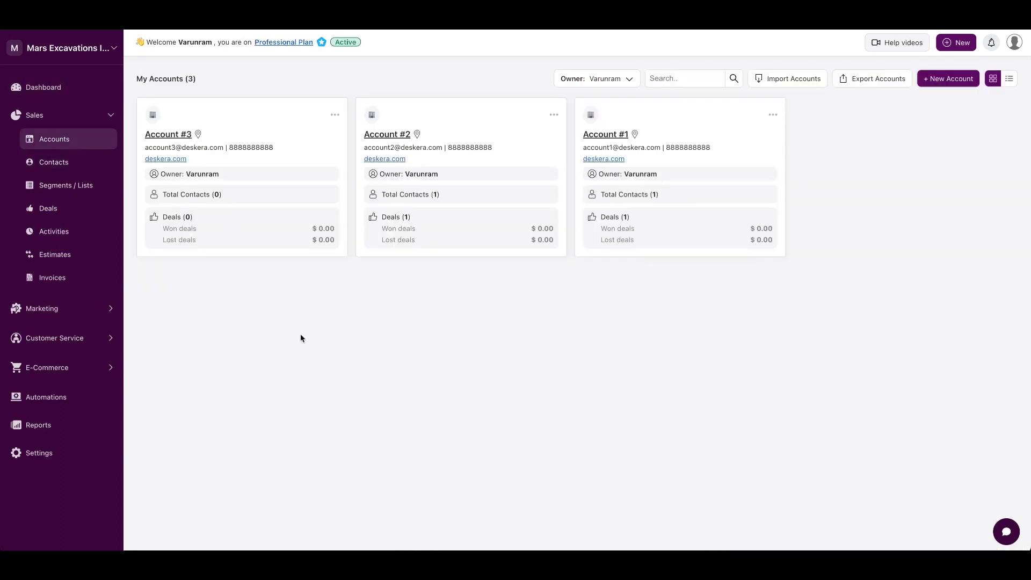
Step: Preview the New Account form and Owner filter, show accounts as a table, then open Contacts
click(953, 78)
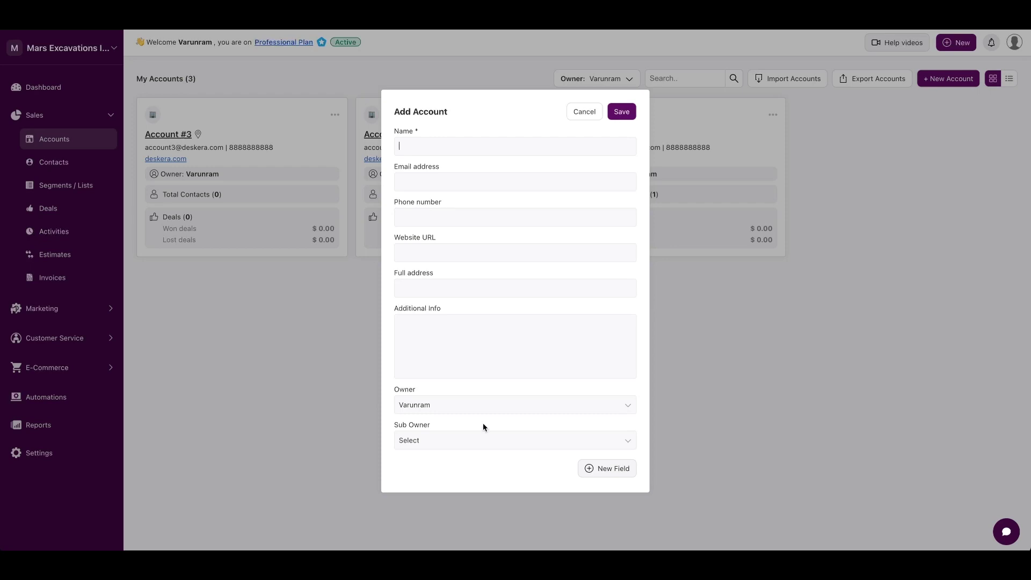
click(571, 114)
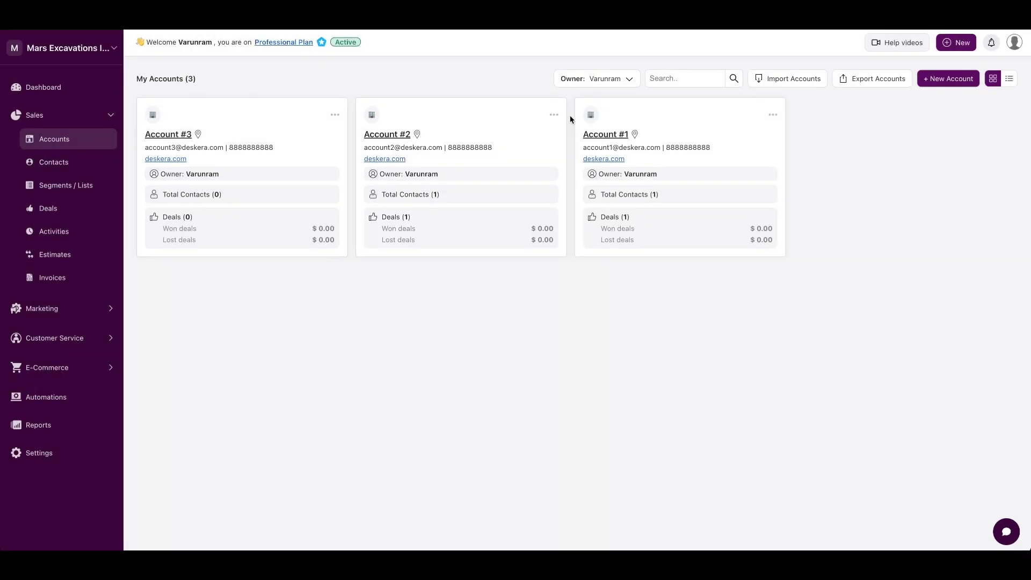
click(609, 81)
click(519, 83)
click(1009, 79)
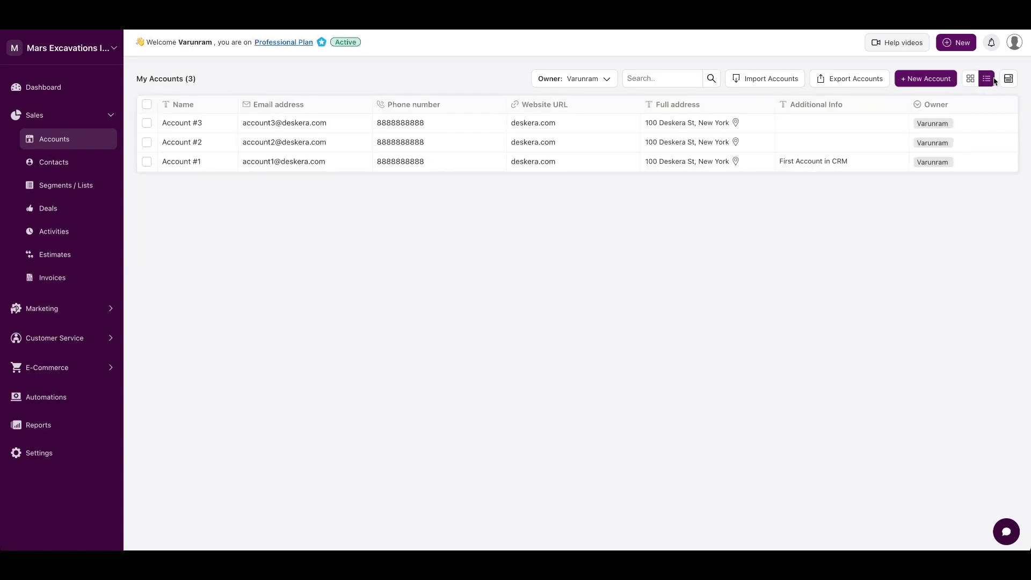
click(73, 163)
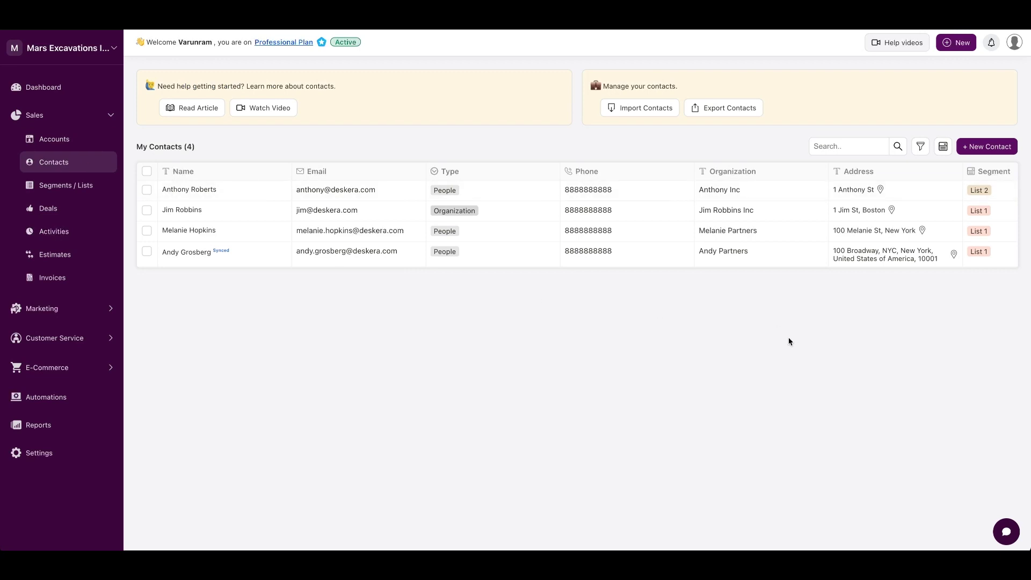
Step: Preview the New Contact form and the contacts filter panel without saving anything
click(977, 146)
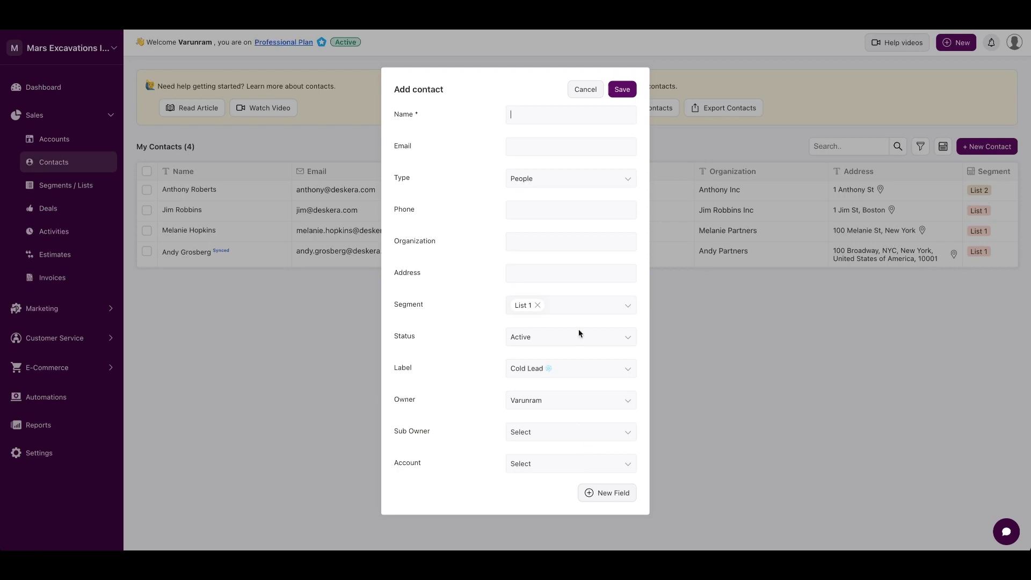
click(581, 89)
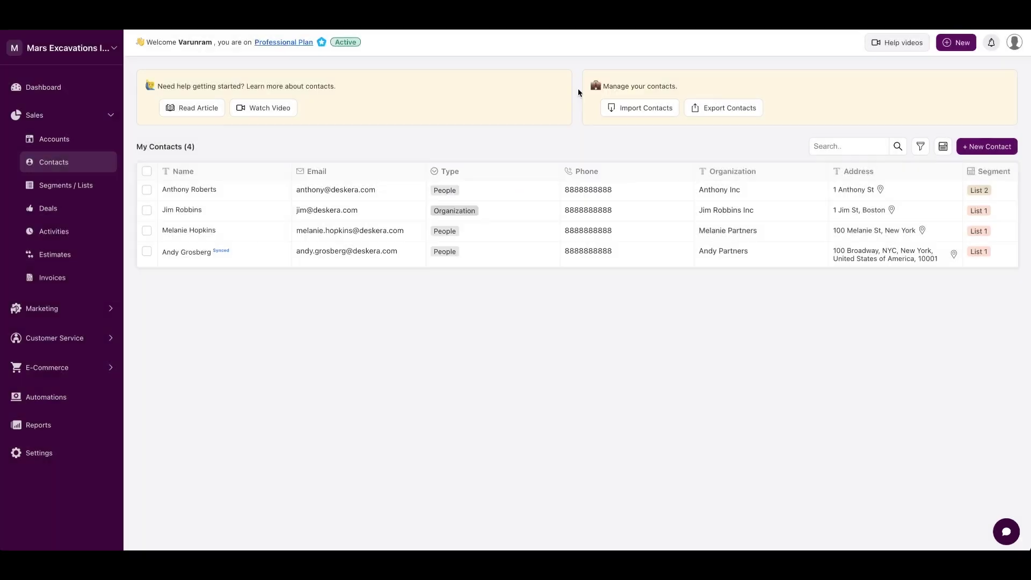
click(922, 148)
click(757, 230)
click(747, 206)
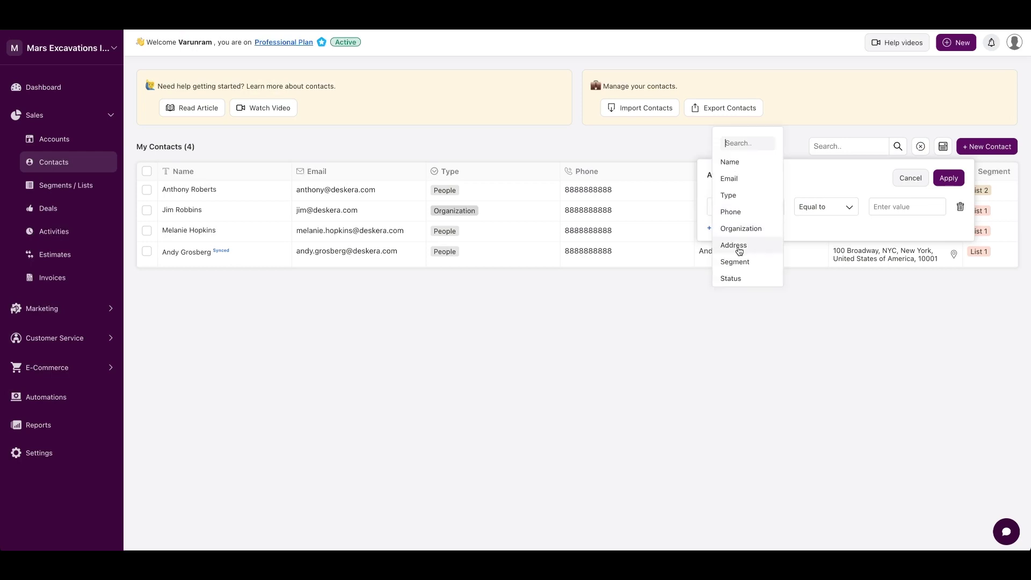
scroll(739, 251, down, 3)
click(859, 184)
click(909, 178)
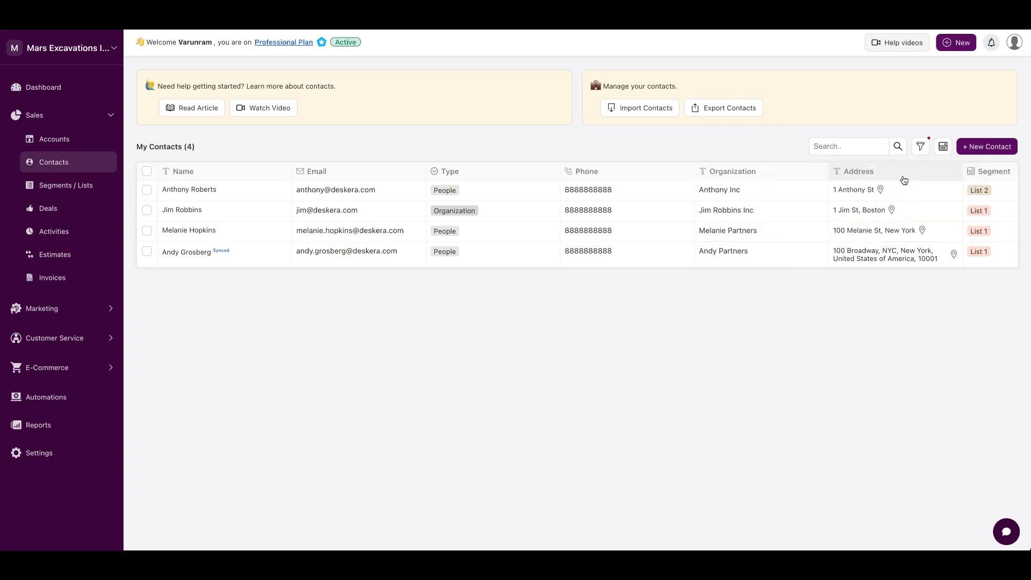
Step: Look at the Show/Hide Columns panel unchanged, then go to Segments / Lists
click(943, 146)
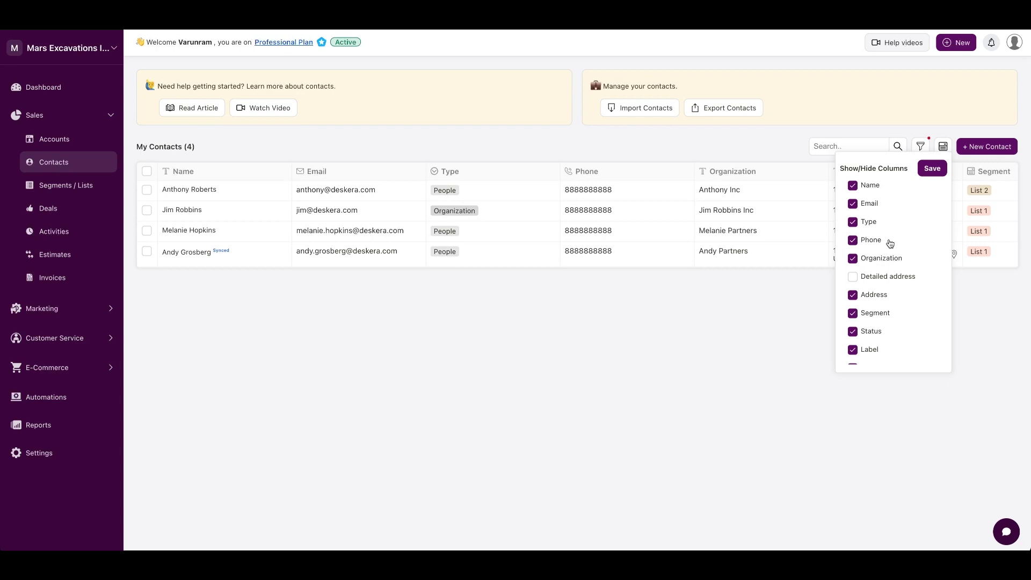
click(614, 380)
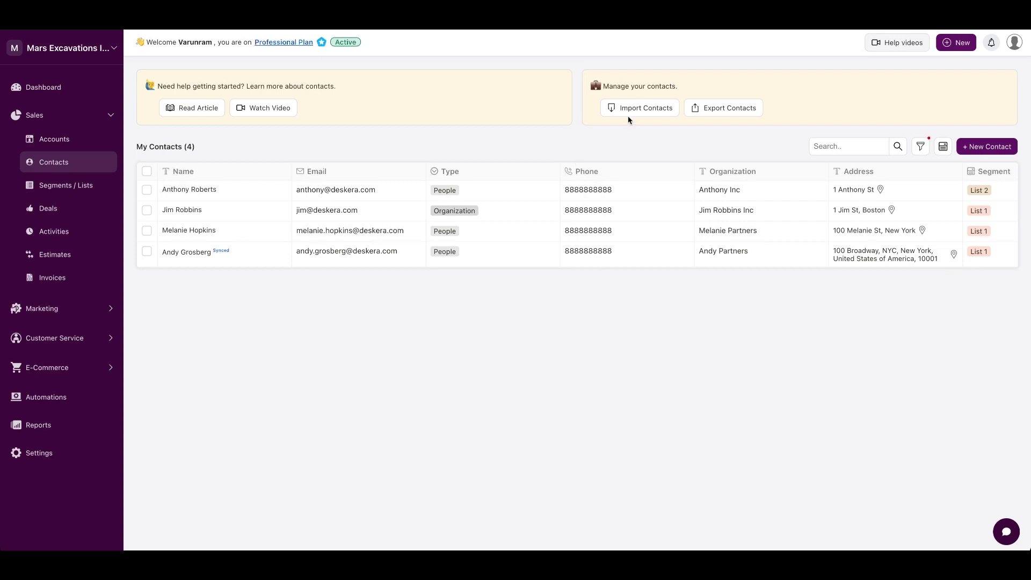
click(74, 192)
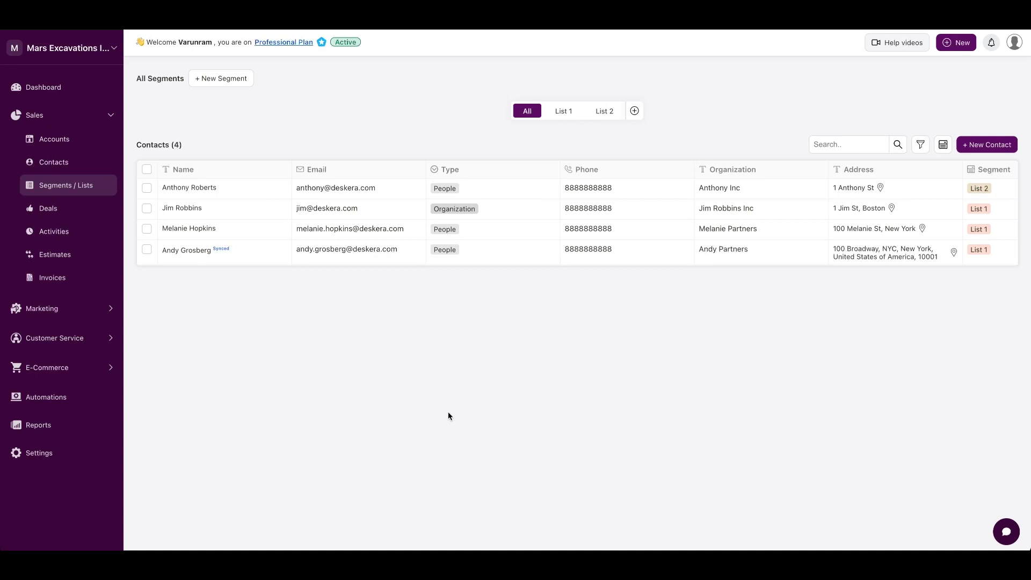
Step: Open and cancel the Add Segment form twice without creating a segment
click(216, 80)
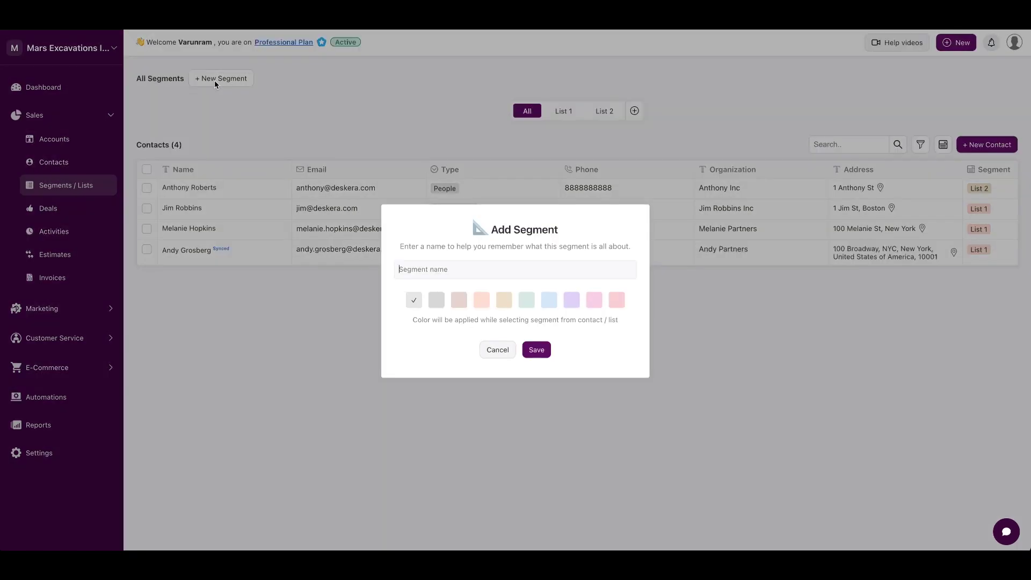
click(497, 352)
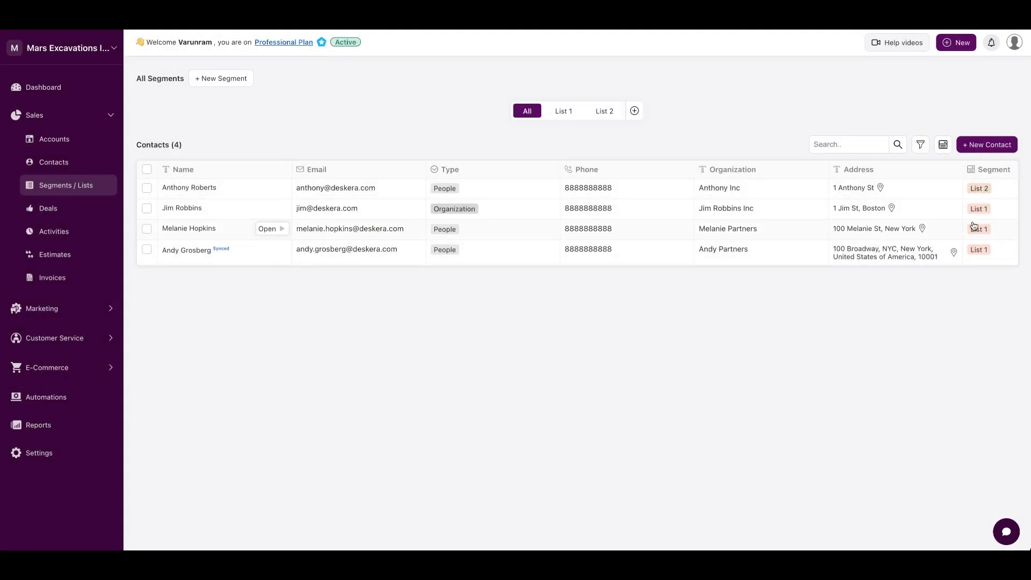
click(635, 113)
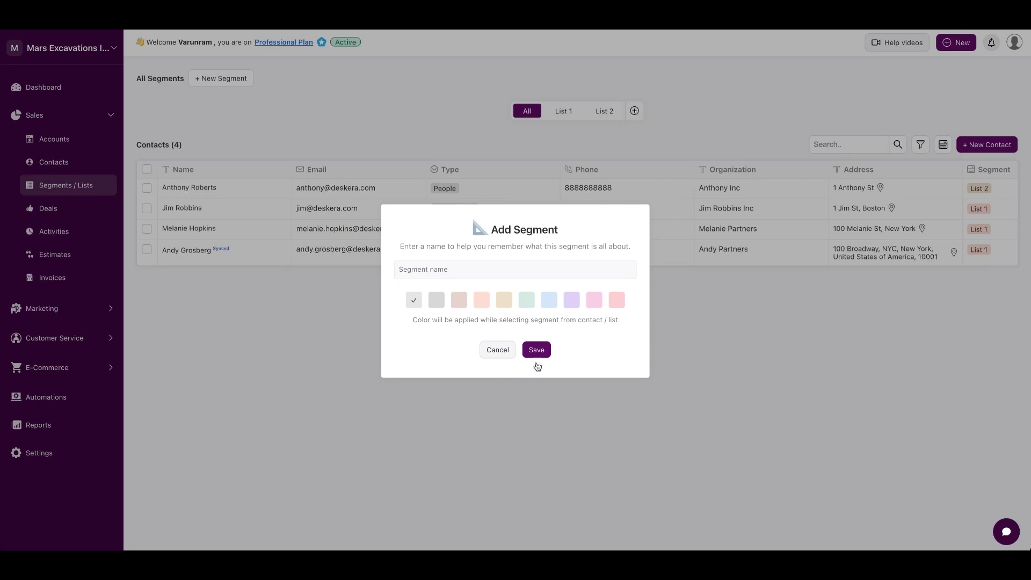
click(496, 354)
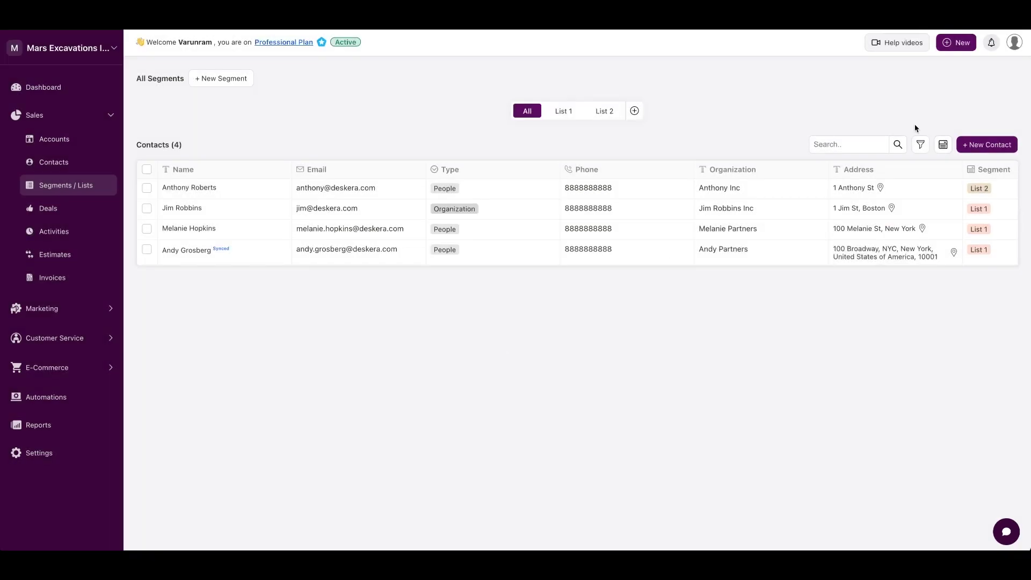
Step: Add a Name equals filter row, close the filters, then open the Deals board
click(920, 146)
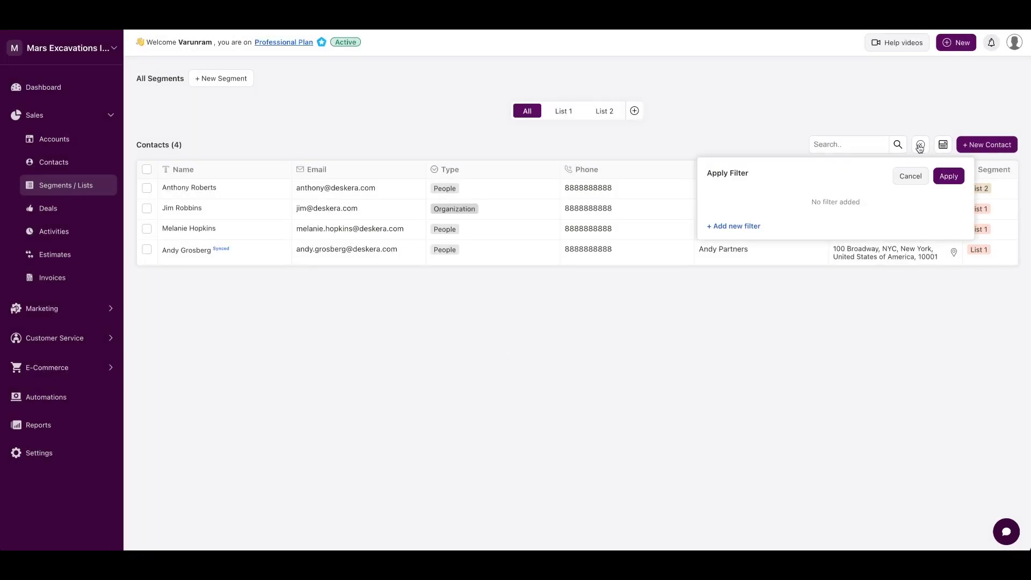
click(728, 227)
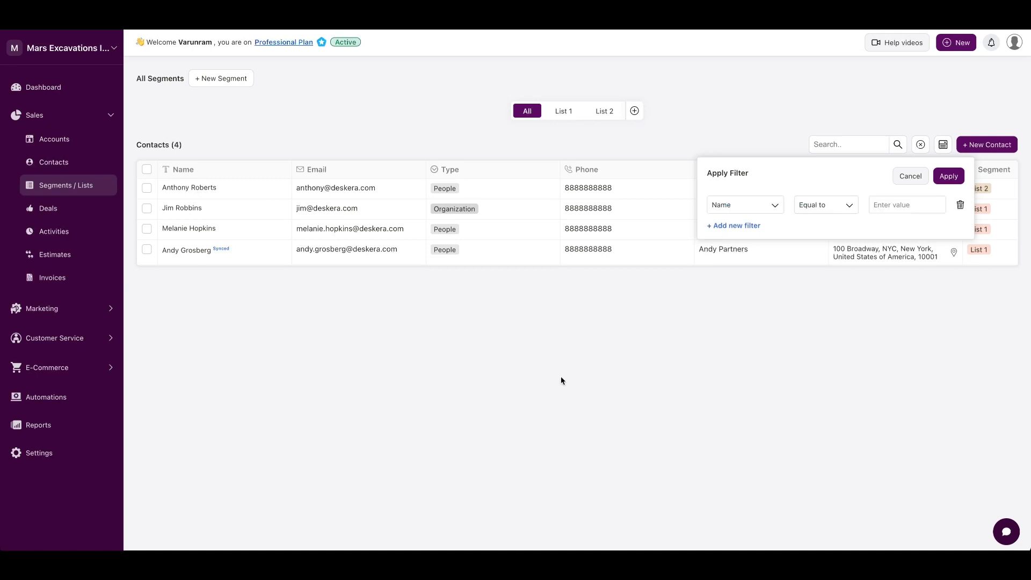
click(911, 176)
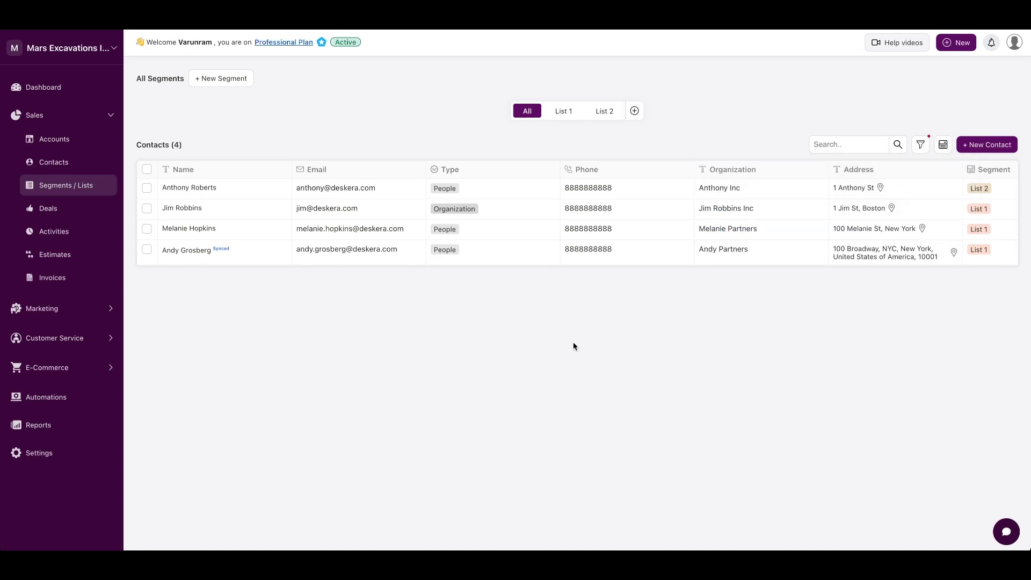
click(62, 213)
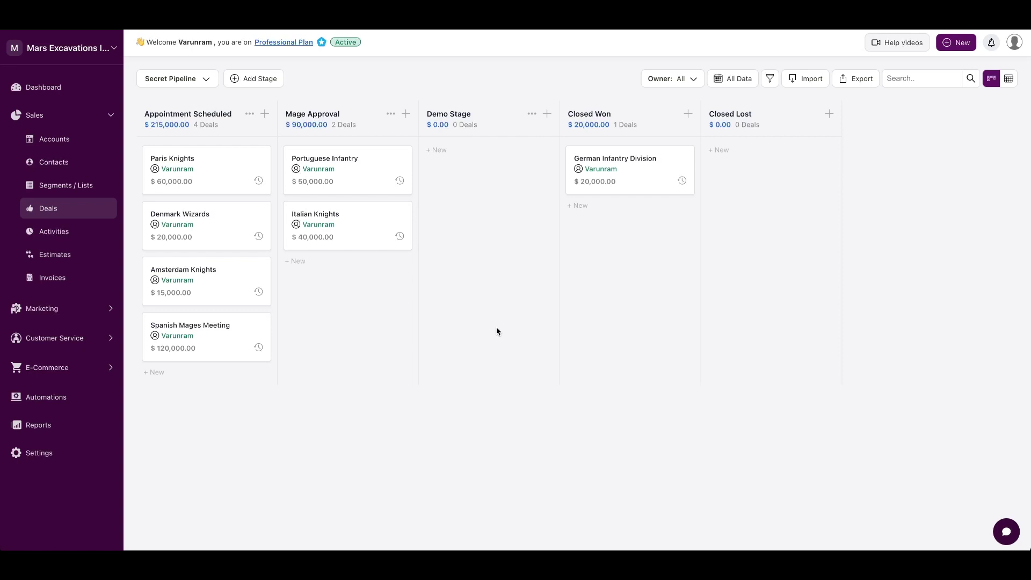
Step: Preview Add Stage, switch the board to Default Pipeline, and drag the Welsh Knights Inc deal
click(260, 78)
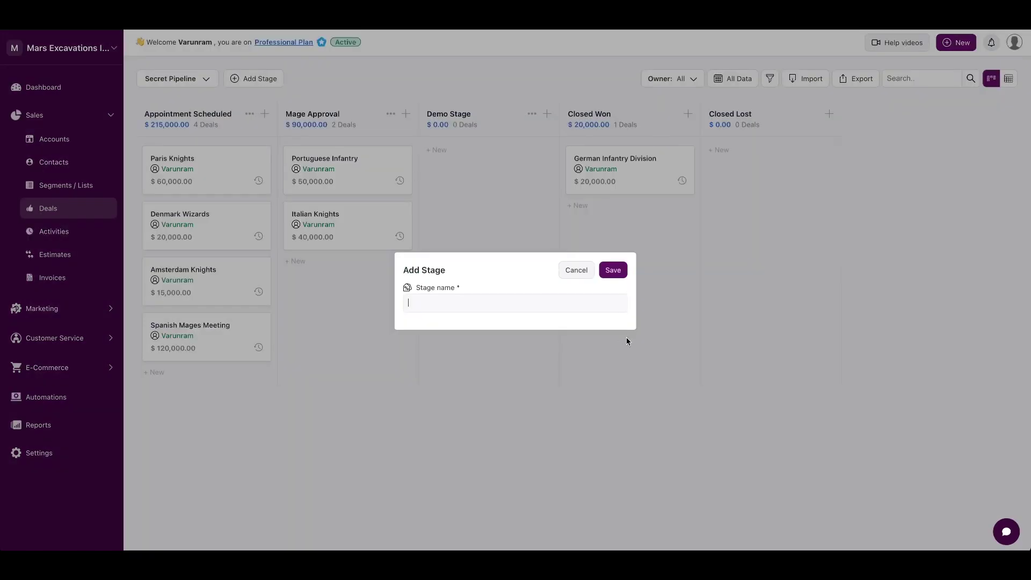
click(575, 275)
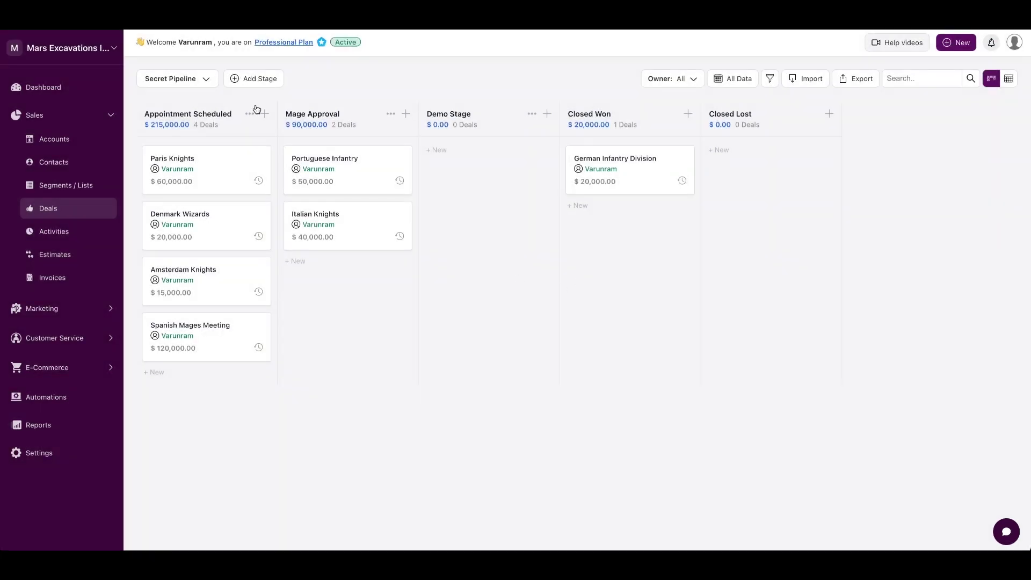
click(190, 80)
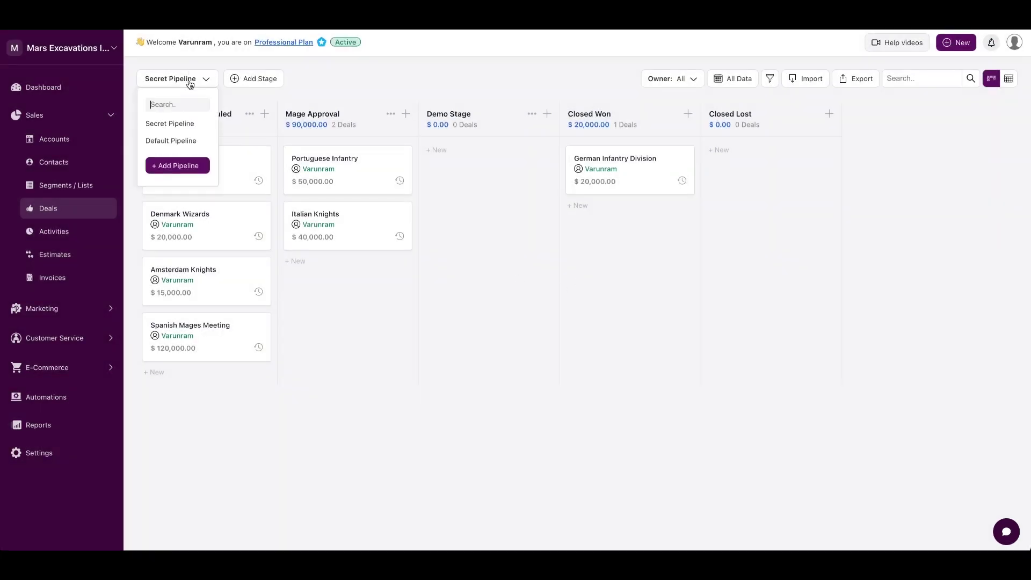
click(170, 141)
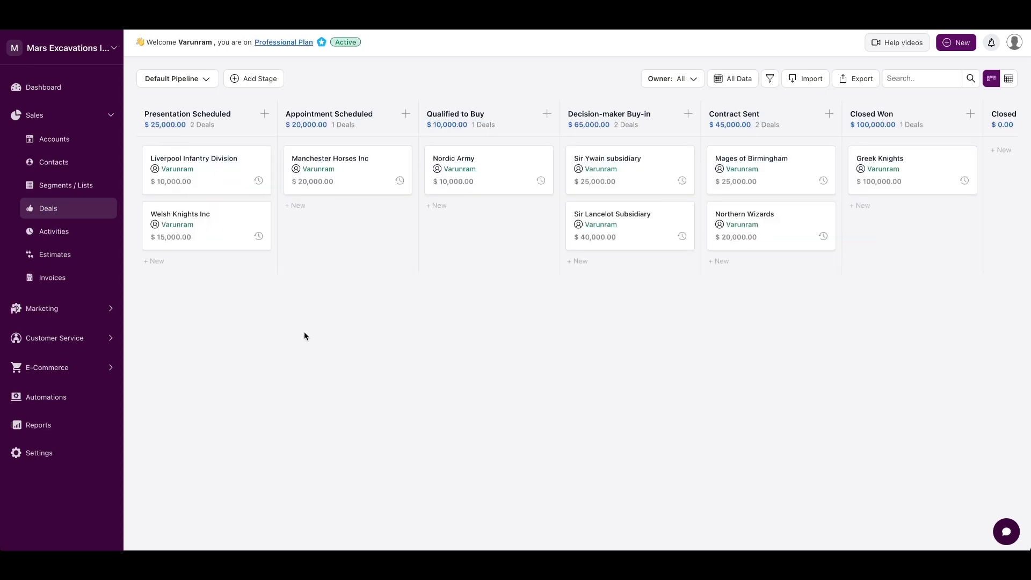
mouse_move(214, 230)
mouse_down()
mouse_move(697, 265)
mouse_move(290, 217)
mouse_move(243, 272)
mouse_move(235, 236)
mouse_move(212, 223)
mouse_up()
Step: Inspect Manchester Horses Inc's linked contacts and the Liverpool Infantry Division deal, then return to Deals
click(324, 158)
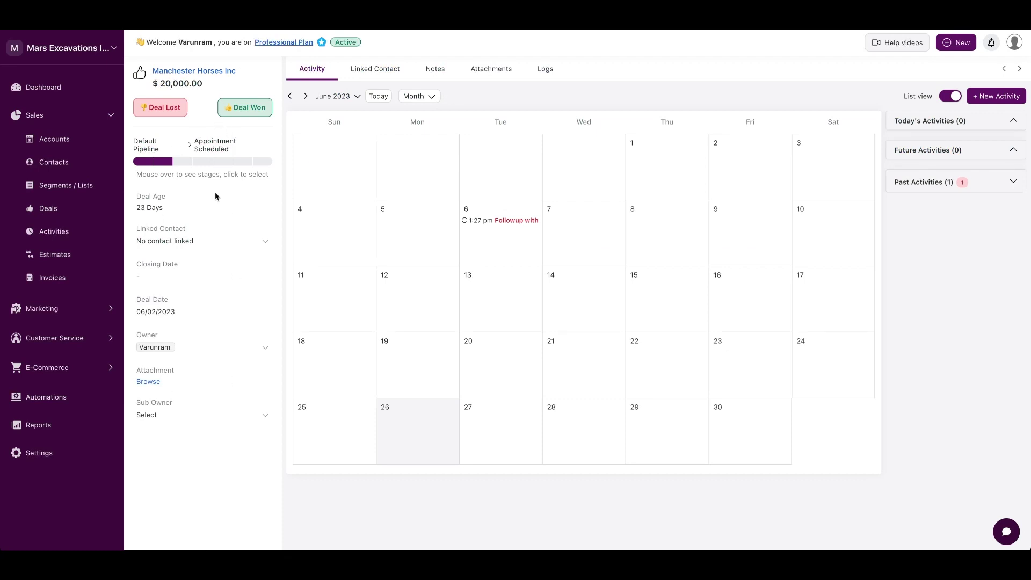
click(363, 72)
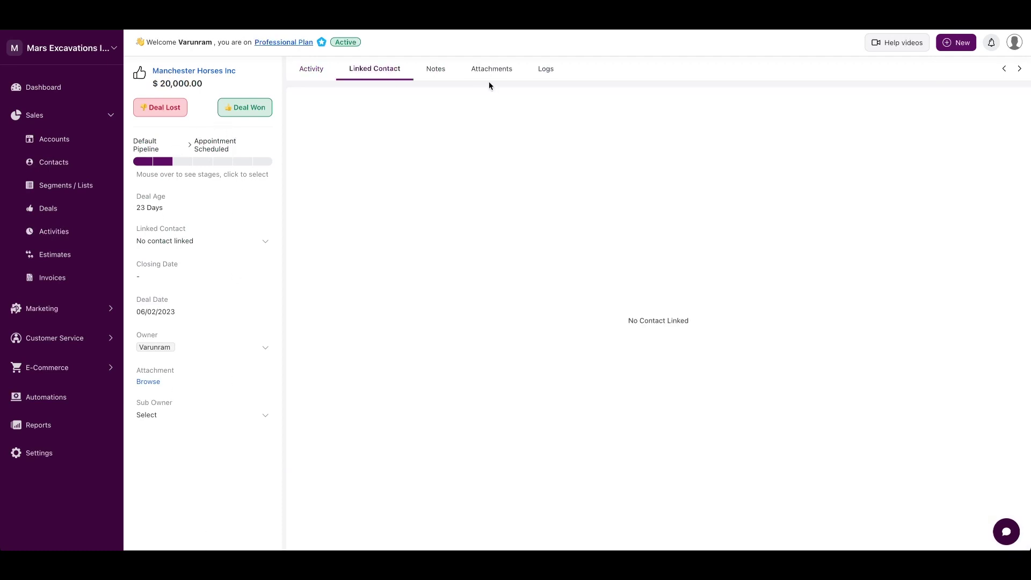
key(alt+Left)
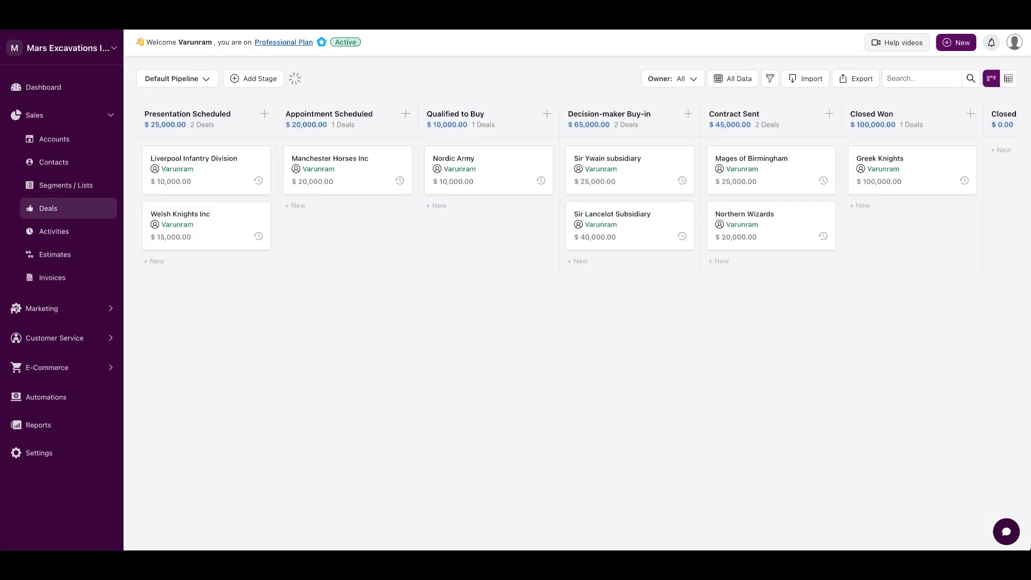
click(195, 165)
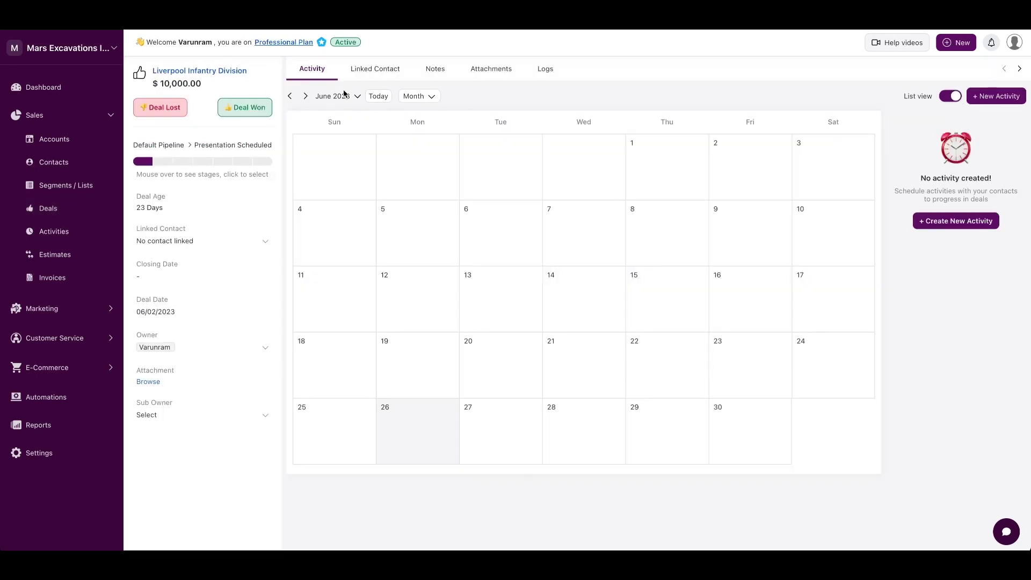
click(48, 208)
Step: Open the June 2023 Activities calendar and discard a new activity started from a day
click(77, 231)
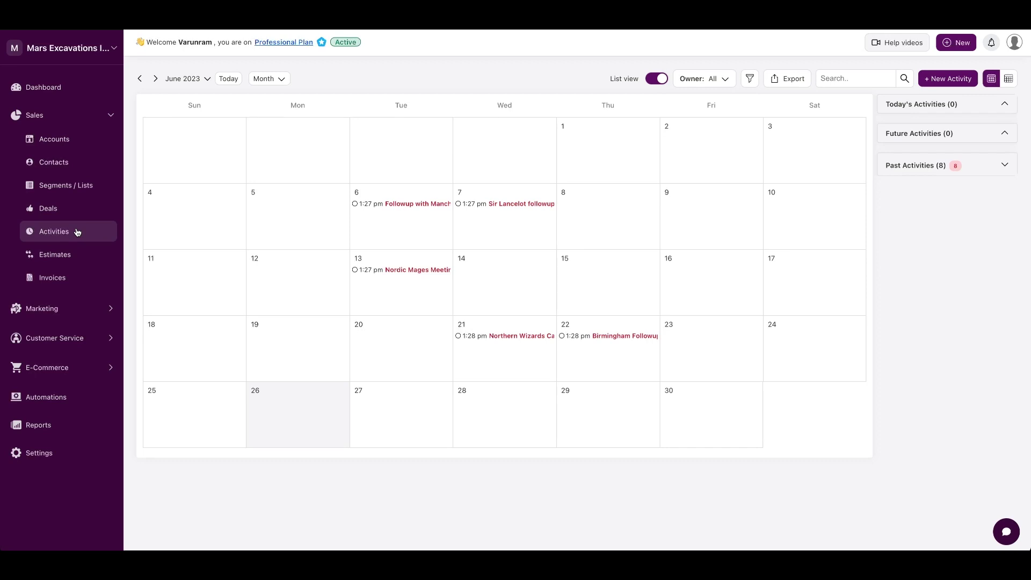
click(604, 285)
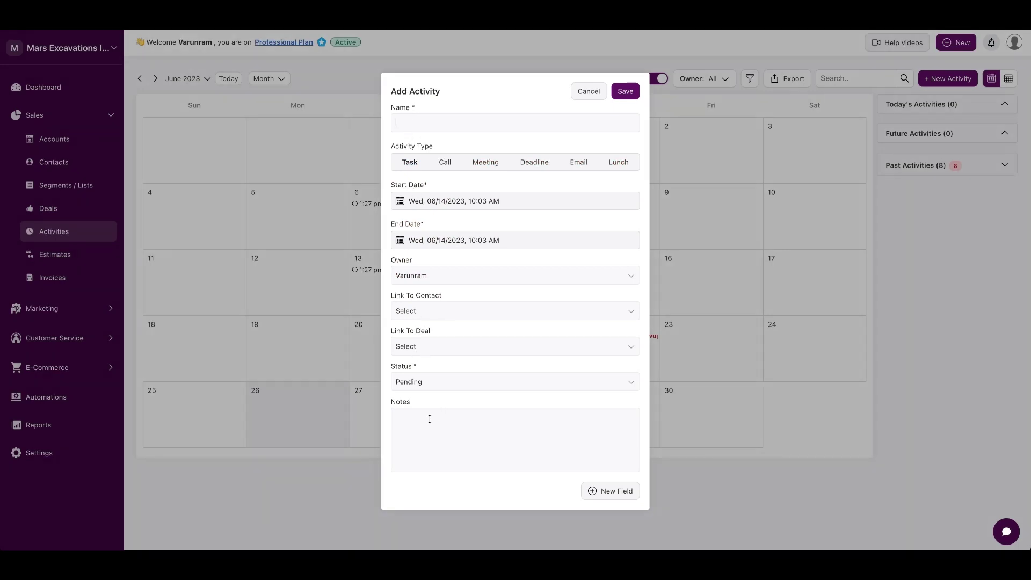
click(589, 92)
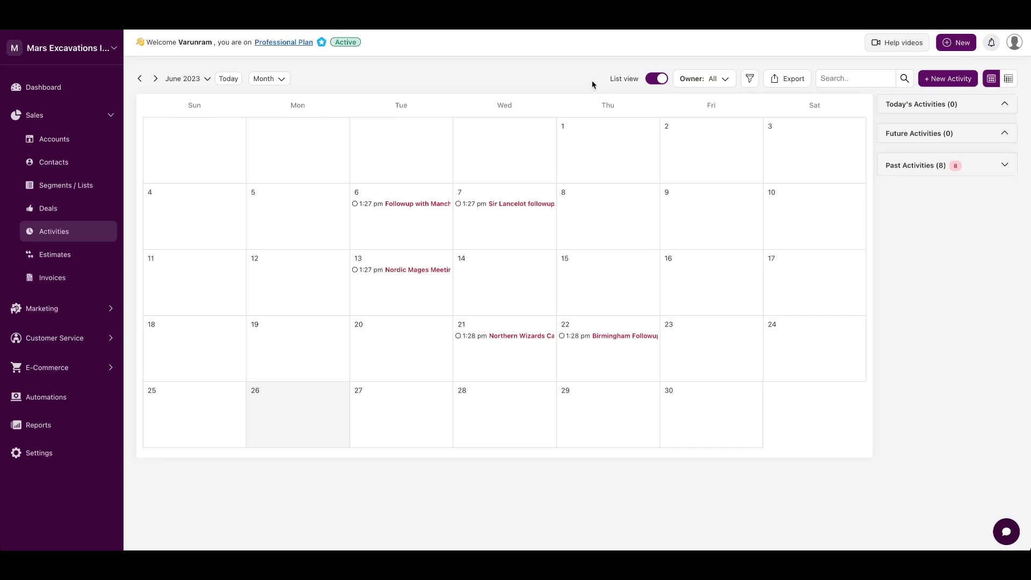
Step: Keep all activity owners, hide the side summary, and show activities as a table
click(701, 80)
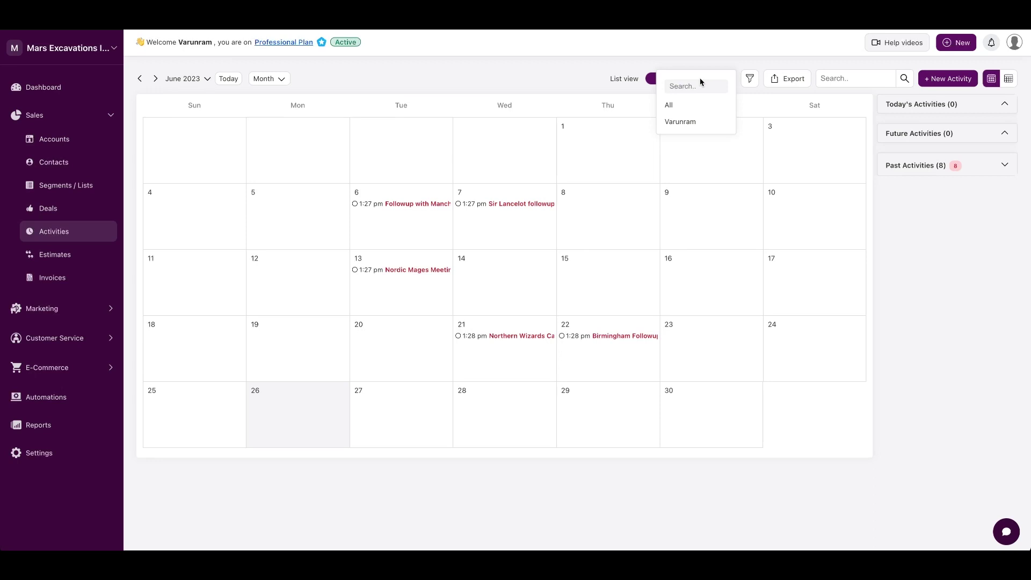
click(584, 76)
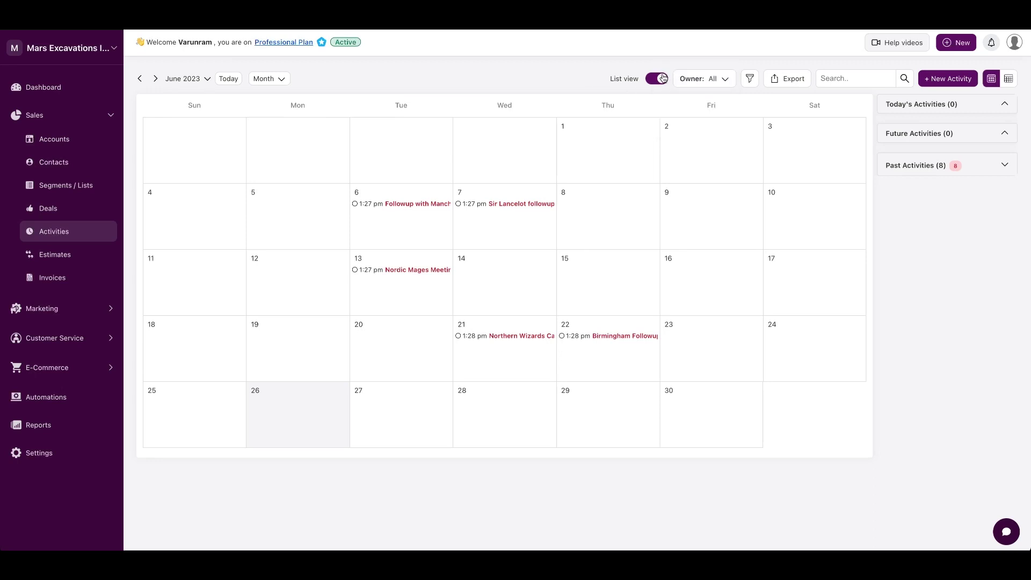
click(663, 79)
click(1008, 79)
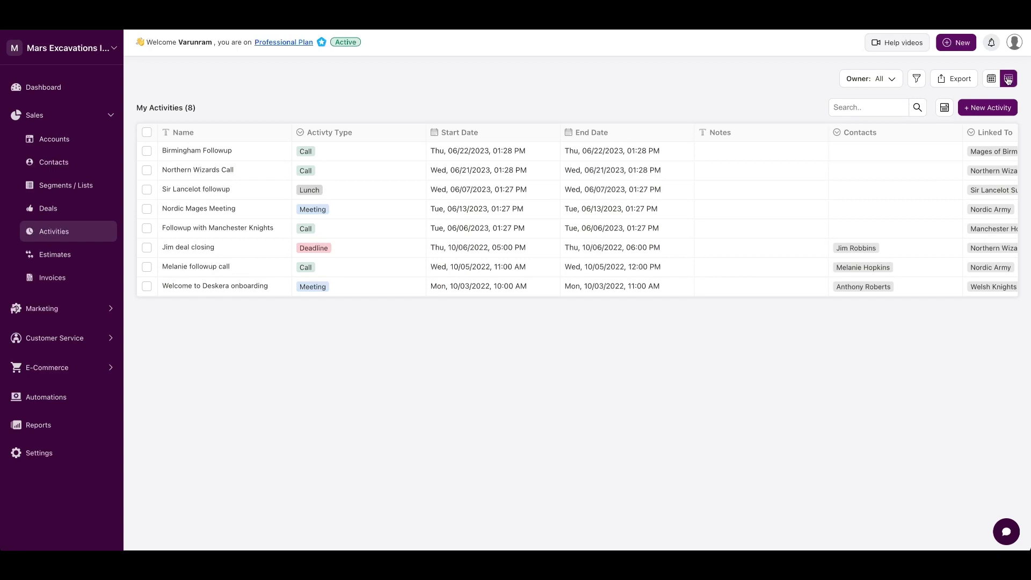
Step: Preview a New Estimate's customer and item fields, discard it, and view the second draft's actions
click(69, 259)
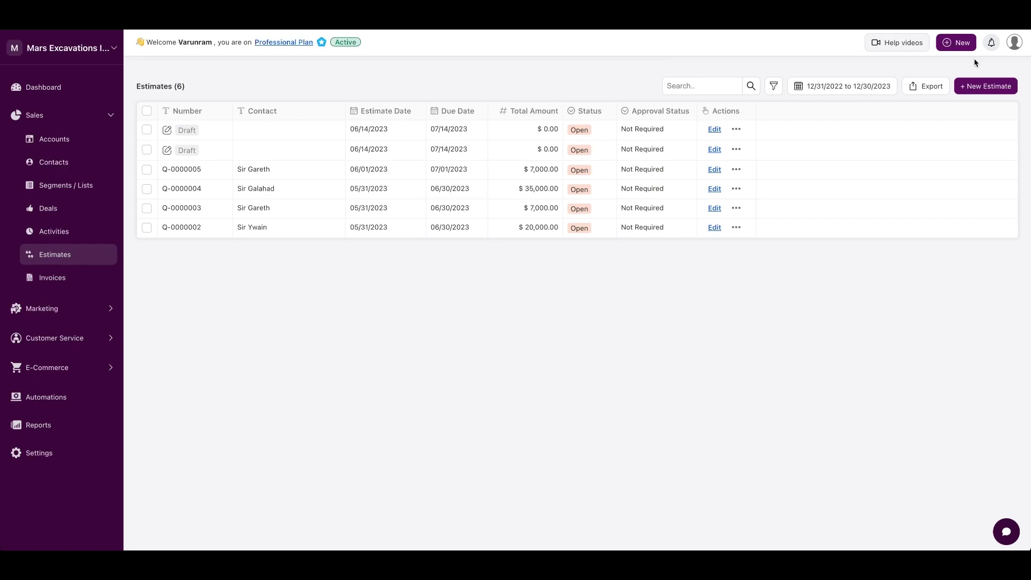
click(983, 87)
click(262, 168)
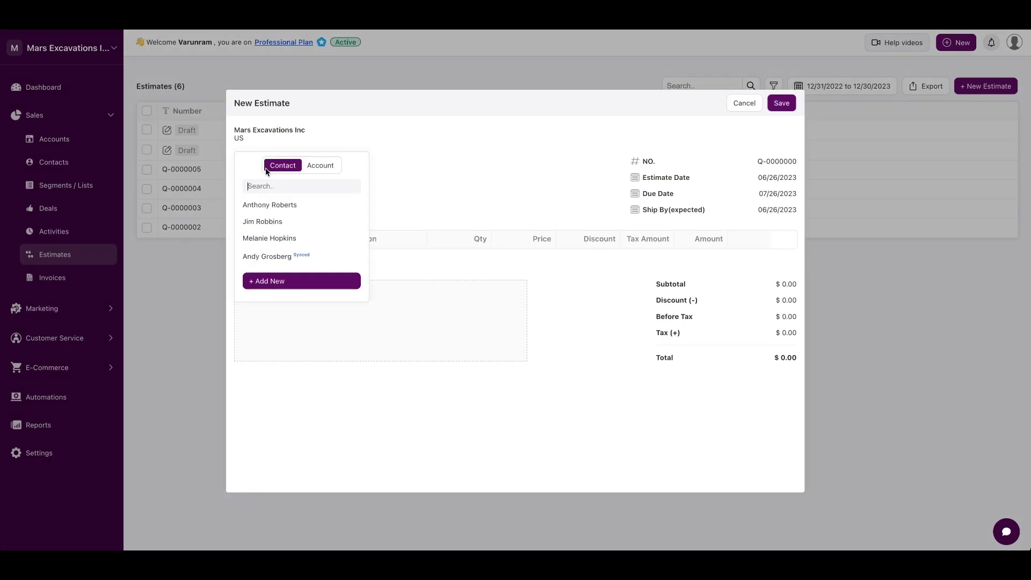
click(411, 186)
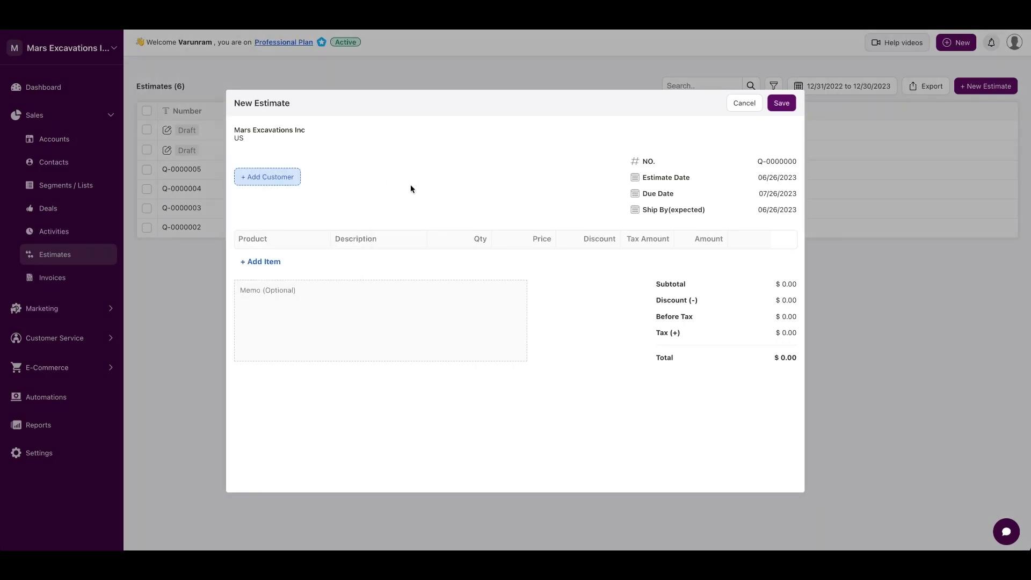
click(270, 262)
click(751, 108)
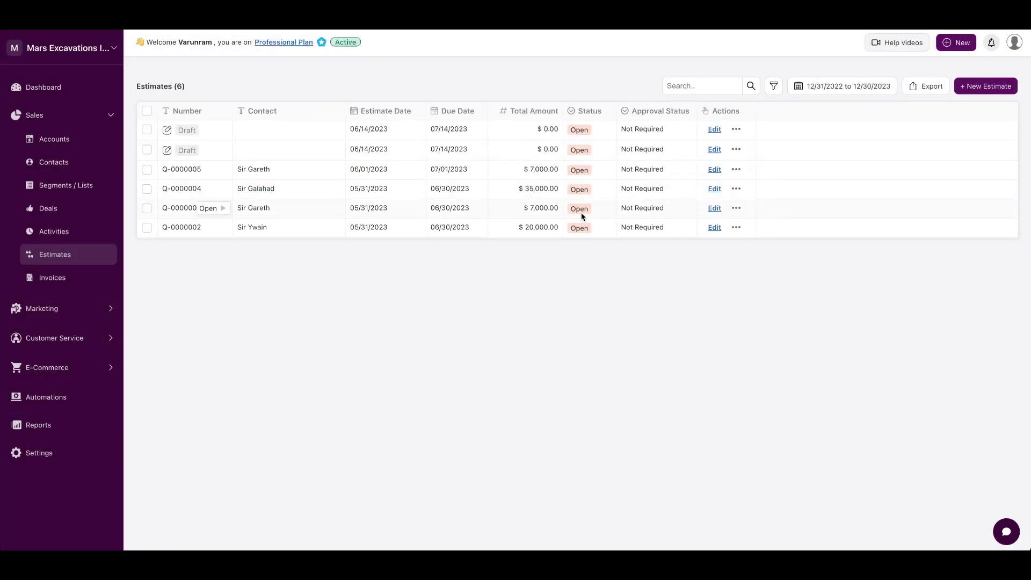
click(734, 170)
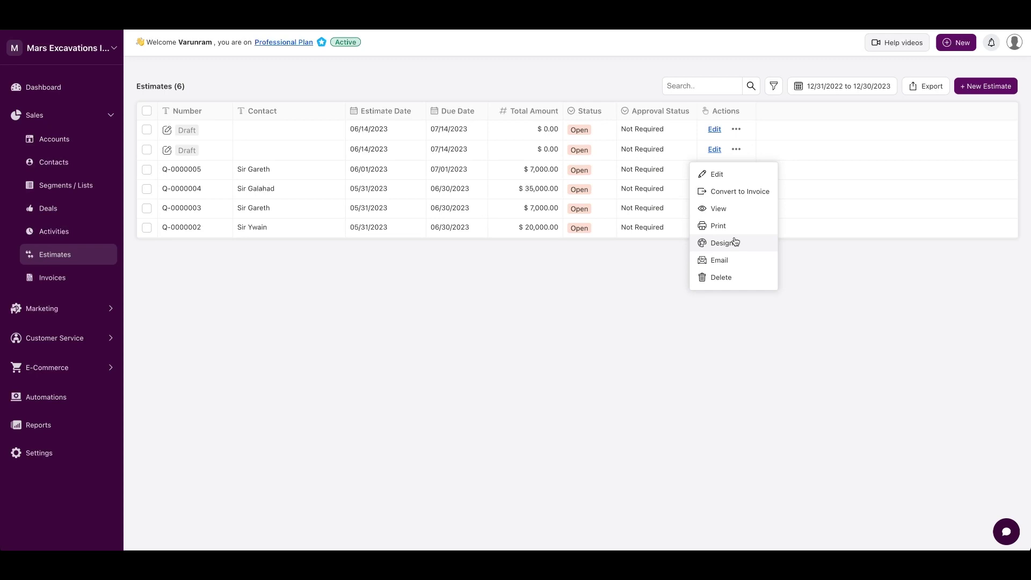
Step: Open the Invoices page from the Sales sidebar
click(87, 279)
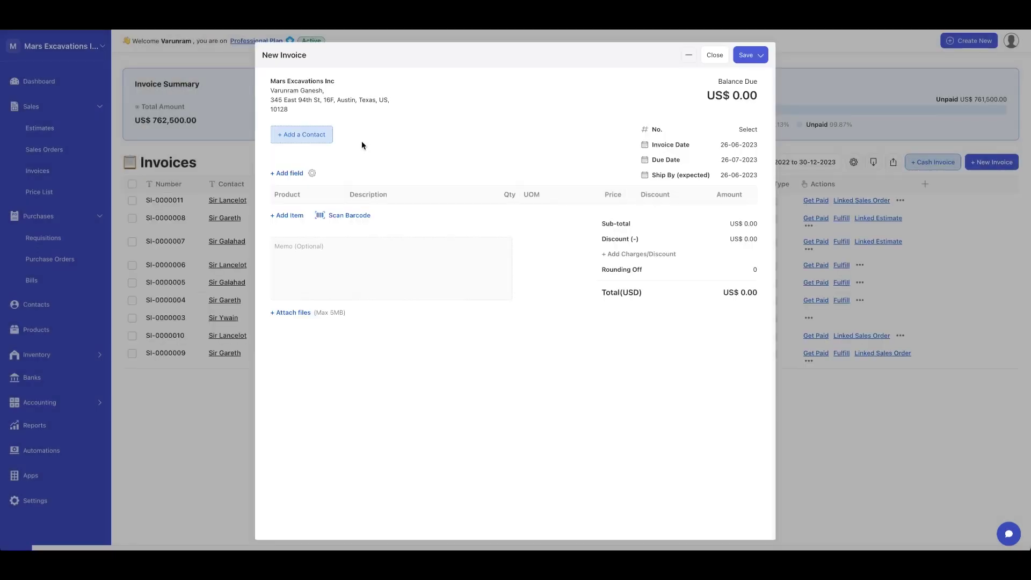
click(302, 134)
click(287, 215)
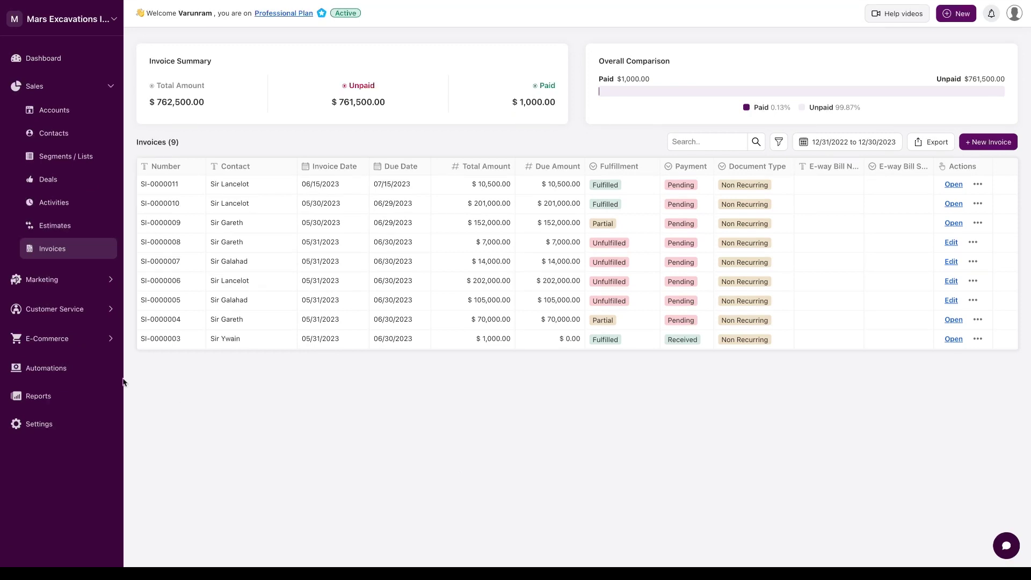
Step: Create a new automation and save Contact added as its starting trigger
click(96, 372)
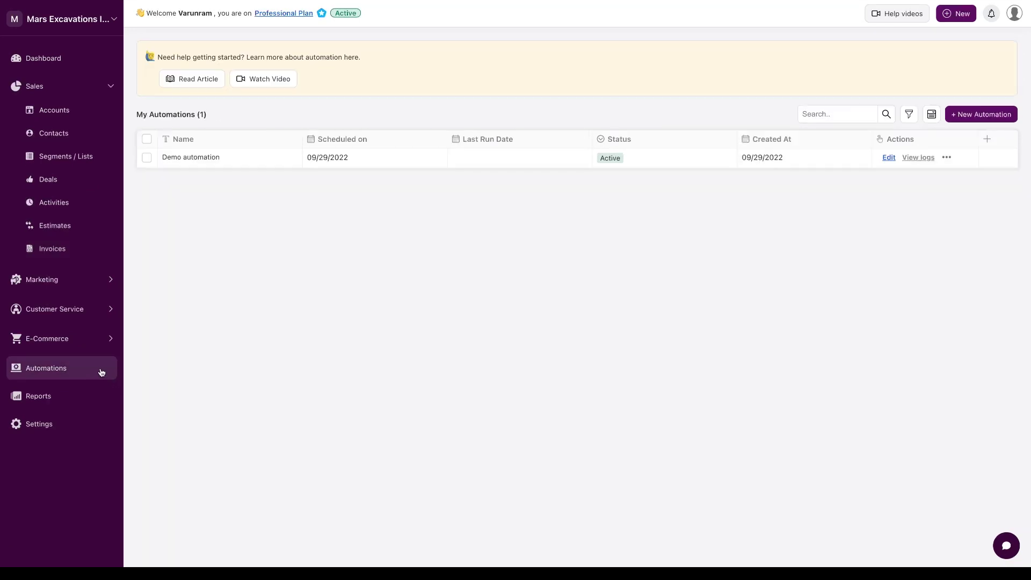
click(971, 113)
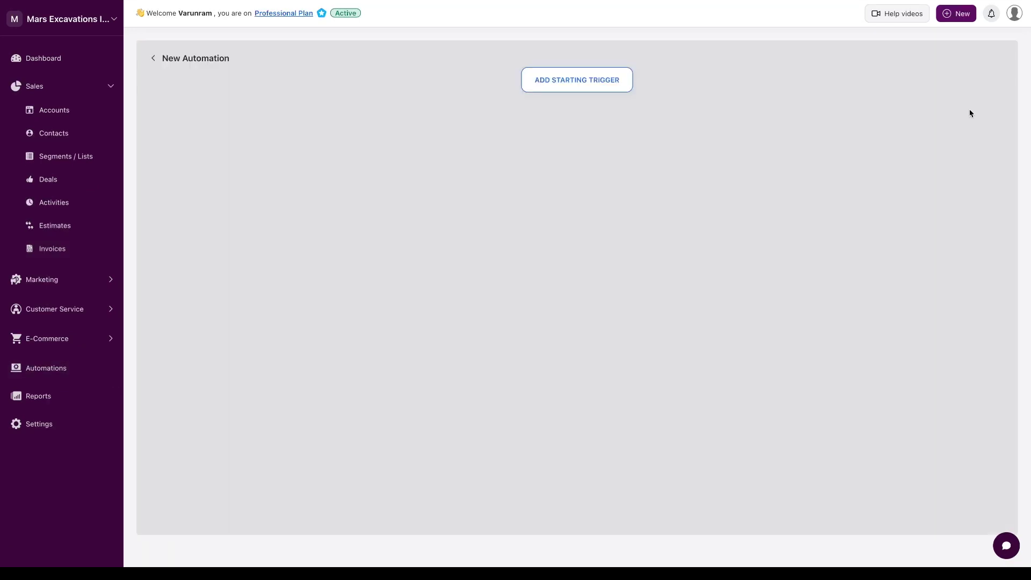
click(541, 82)
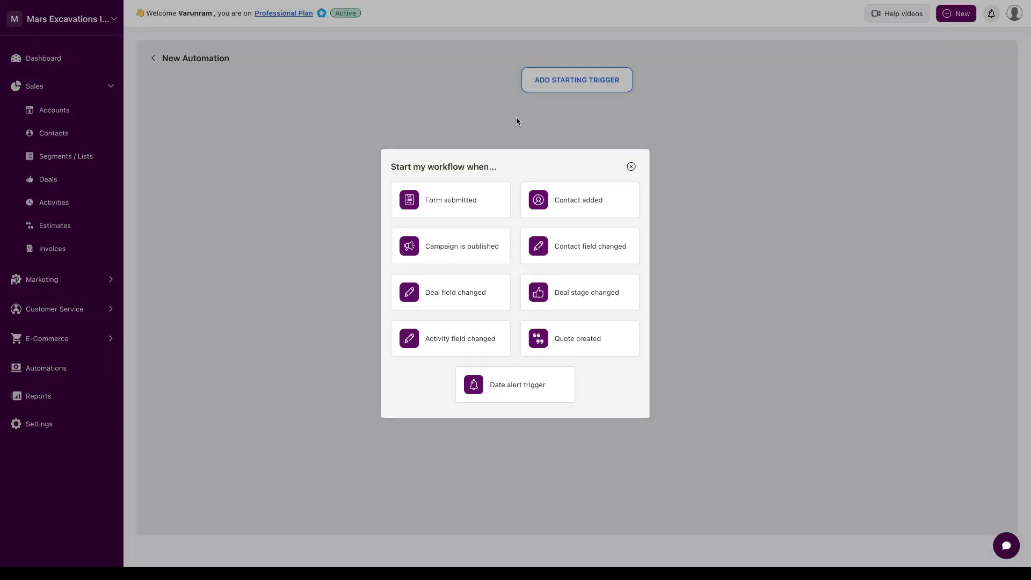
click(572, 200)
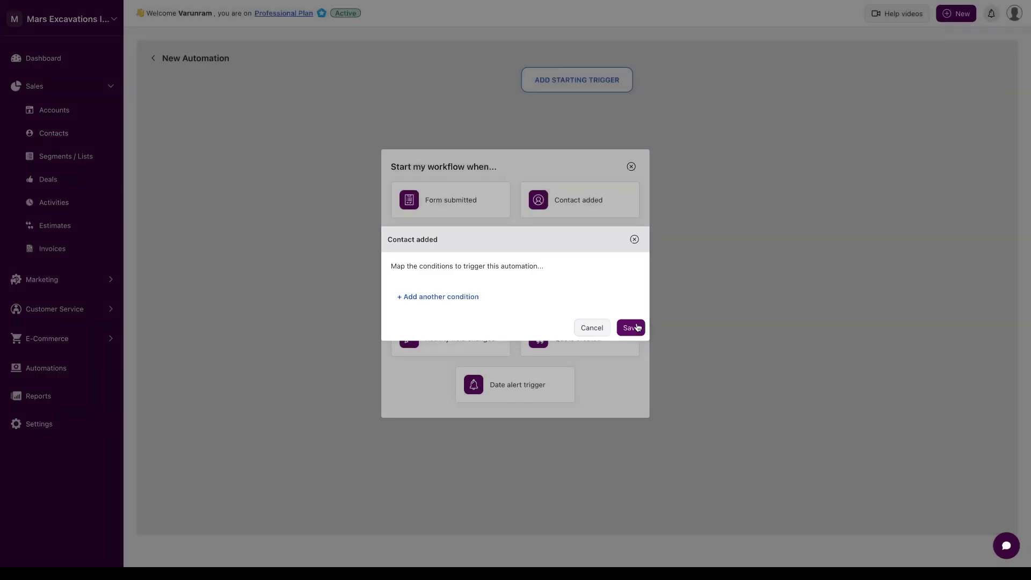
click(637, 327)
Step: Preview the Send an e-mail action, then close it and the actions list unsaved
click(575, 149)
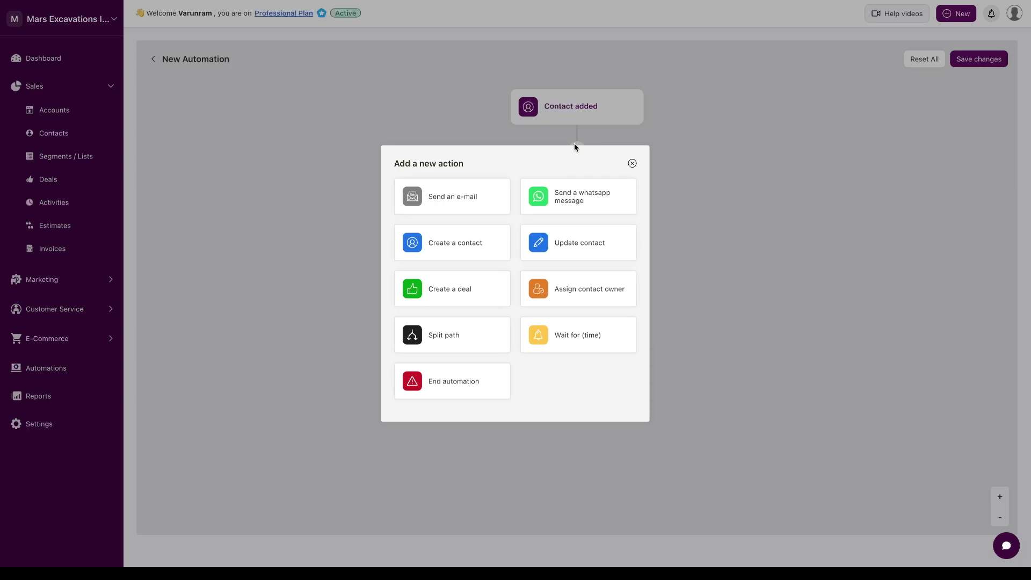
click(461, 196)
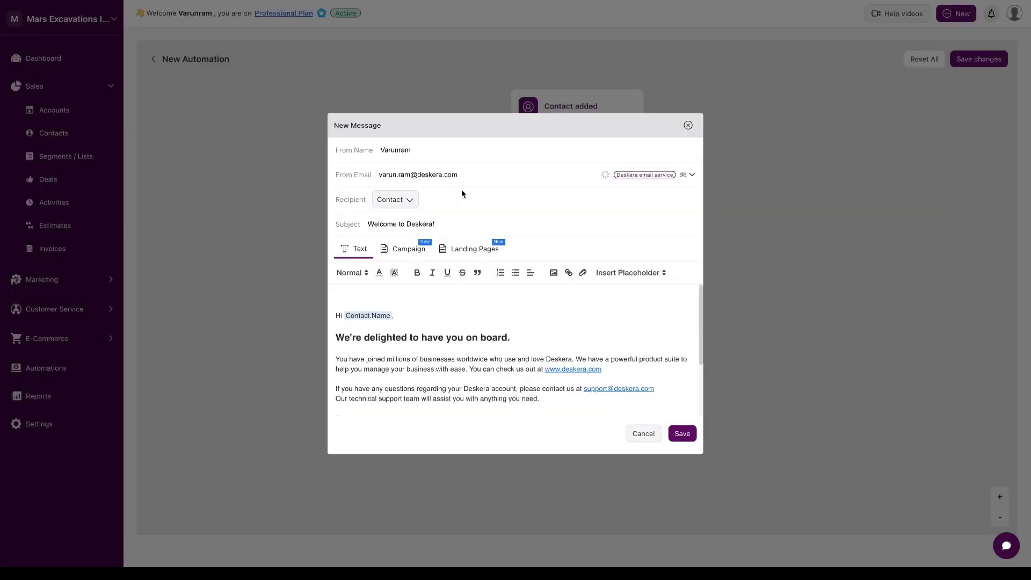
scroll(490, 324, down, 5)
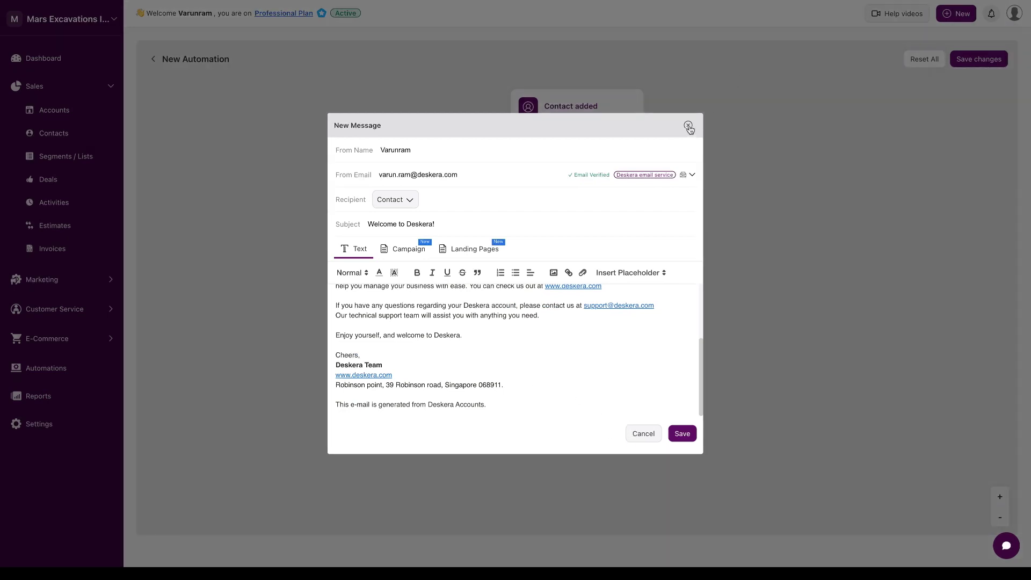
click(688, 125)
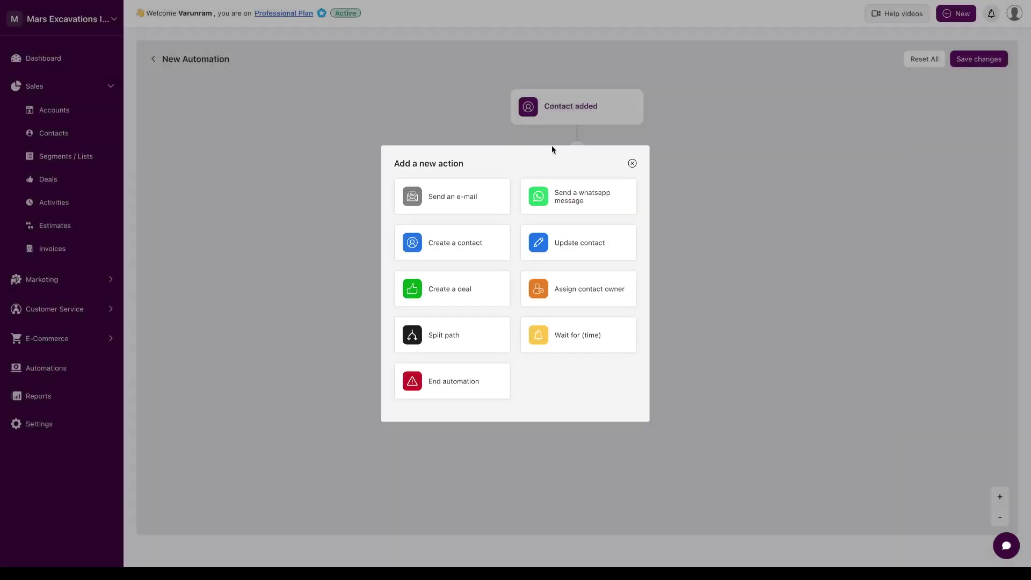
click(632, 163)
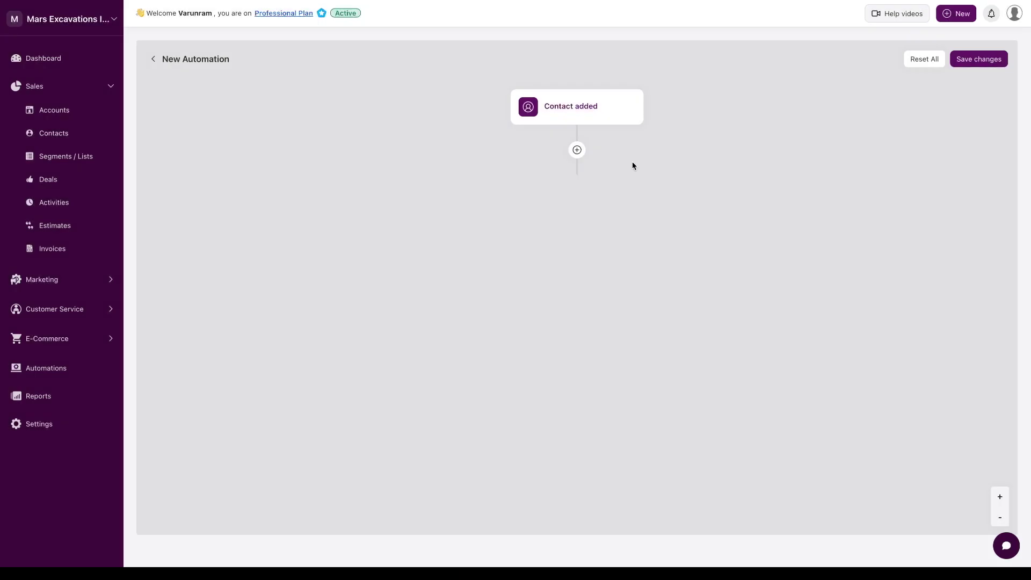